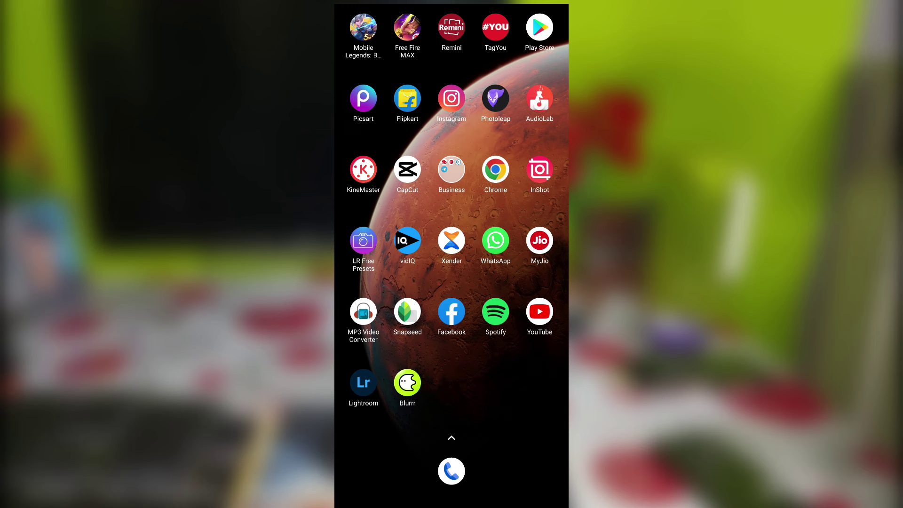
- Launch Photoleap with the seated man's portrait loaded and reveal AI Backgrounds in the toolbar
left_click(496, 98)
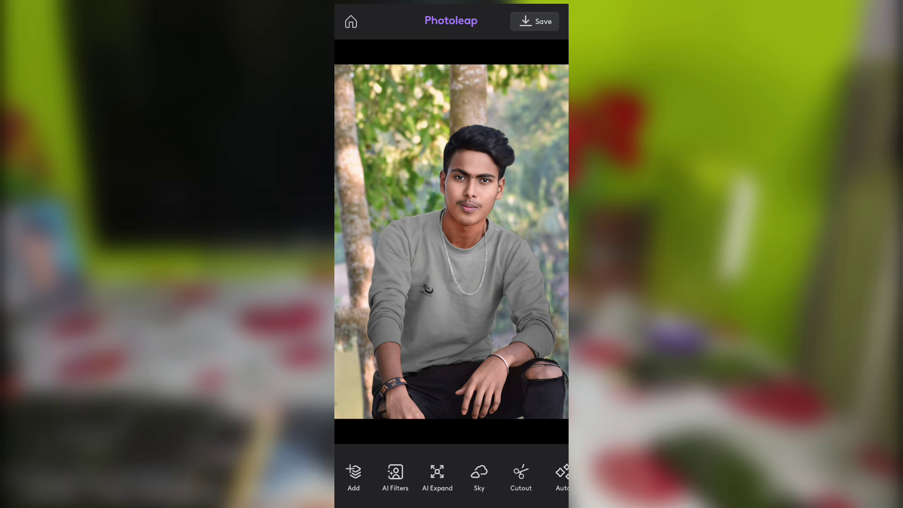
scroll(452, 476, "right", 3)
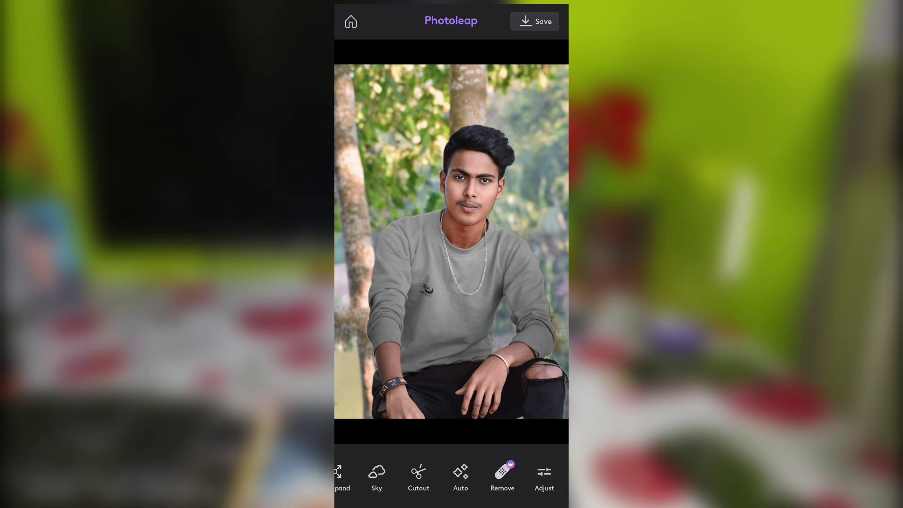
scroll(452, 476, "right", 2)
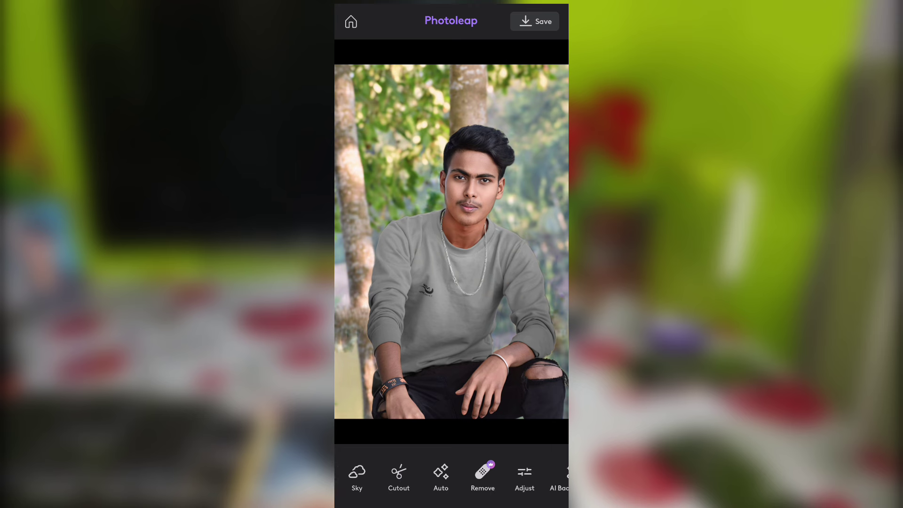
scroll(451, 475, "left", 1)
scroll(452, 475, "right", 2)
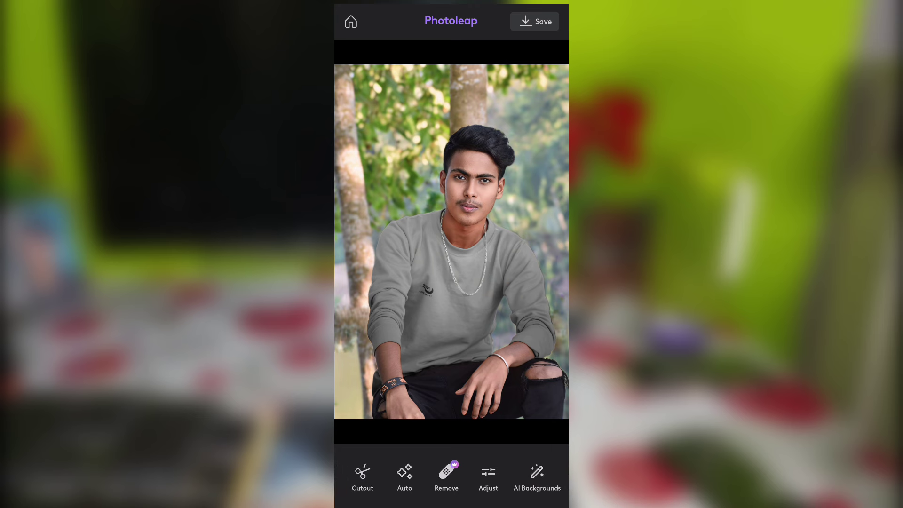
scroll(452, 475, "right", 2)
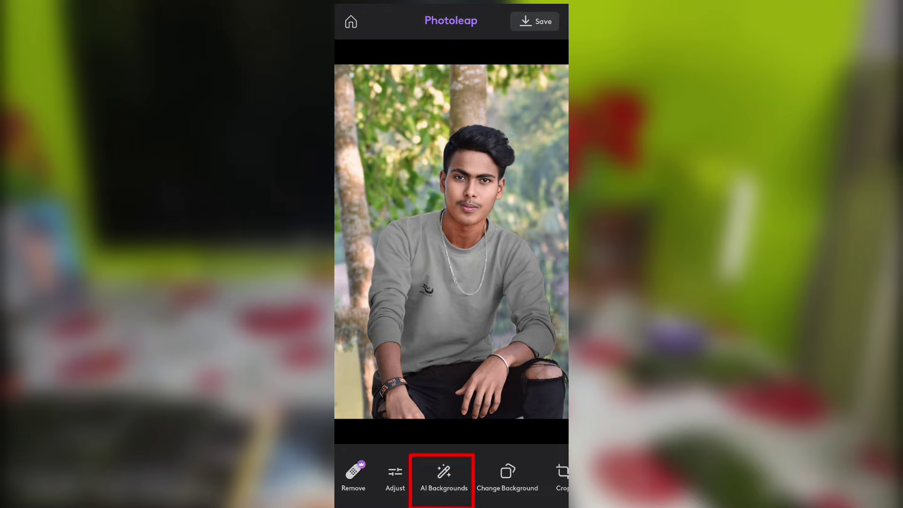
- Remove the portrait's background and start the custom prompt 'green sunlight blur background'
left_click(444, 475)
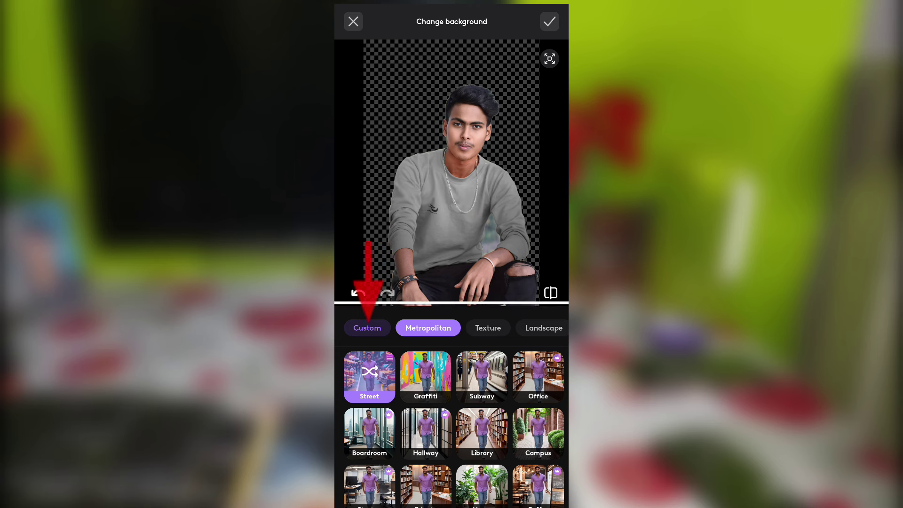
left_click(368, 328)
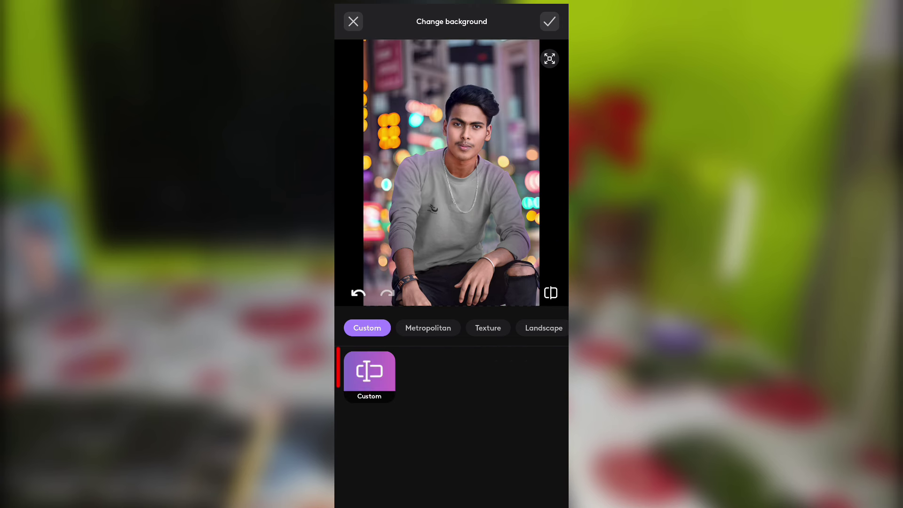
left_click(369, 372)
type("green sunlight blur background")
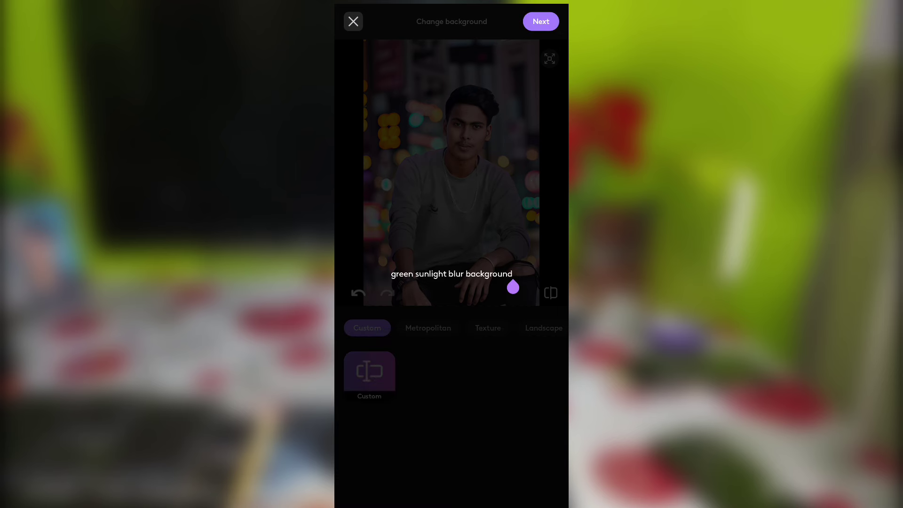
- Generate the Custom 1 green sunlit bokeh background and apply it behind the man
left_click(541, 22)
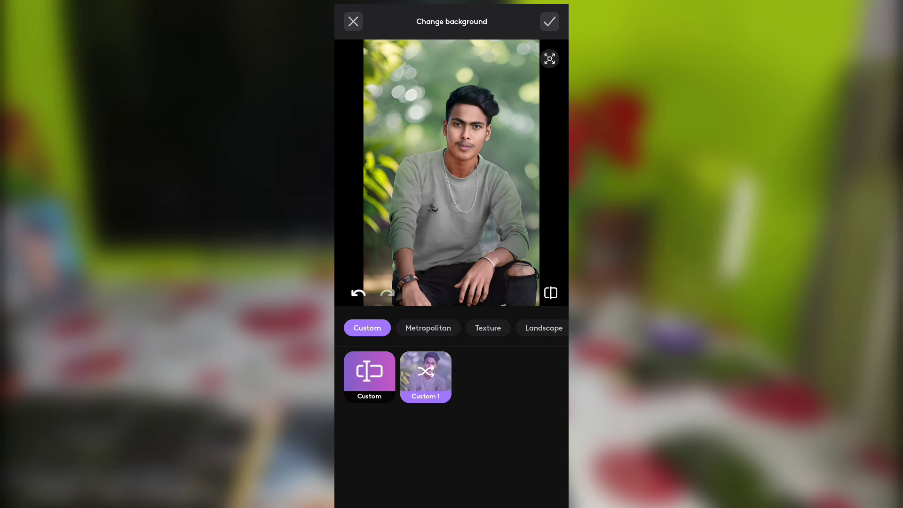
left_click(549, 21)
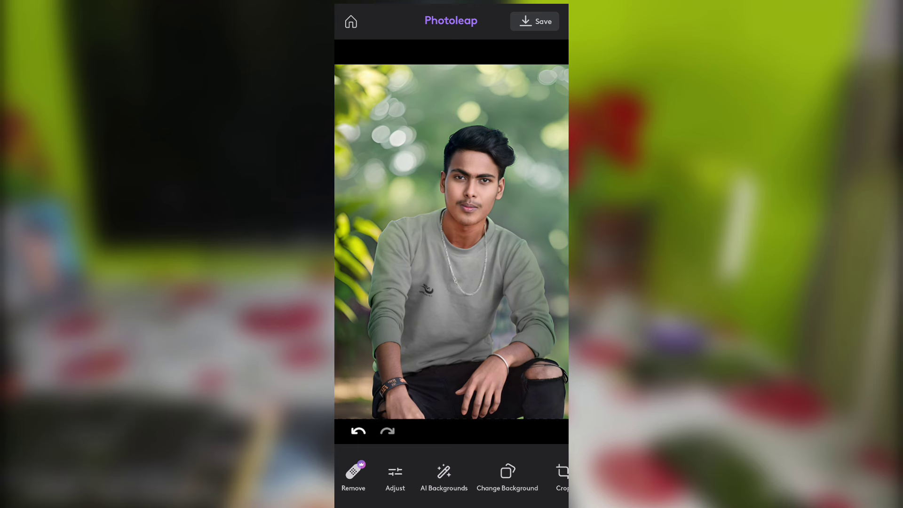
- Limit adjustments to the background and raise its exposure to 34
scroll(452, 475, "left", 3)
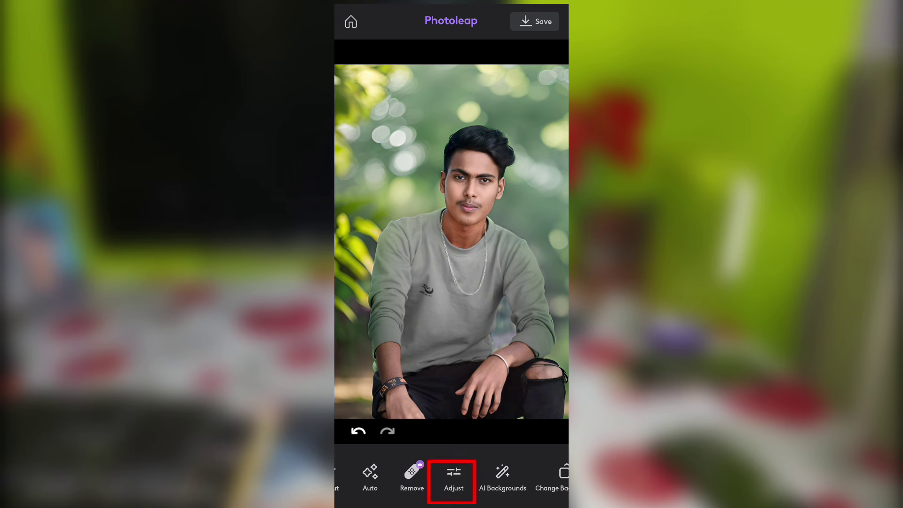
left_click(454, 477)
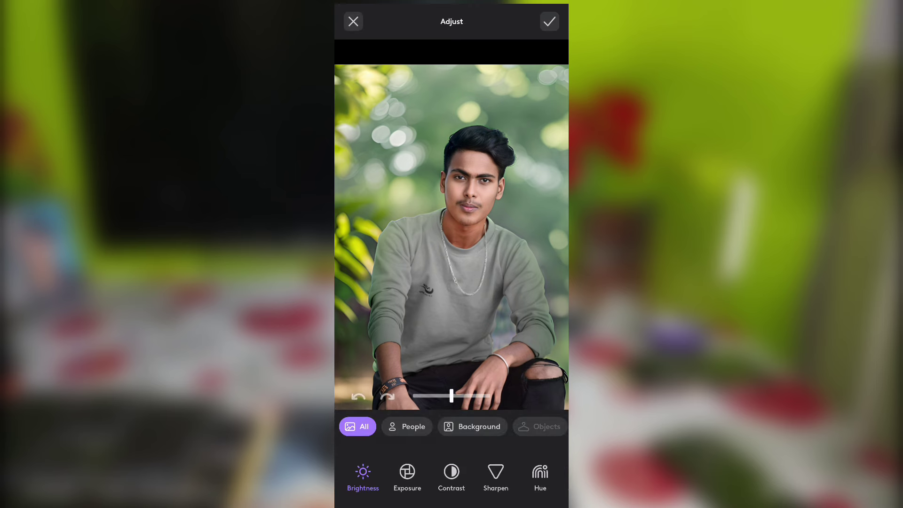
left_click(473, 426)
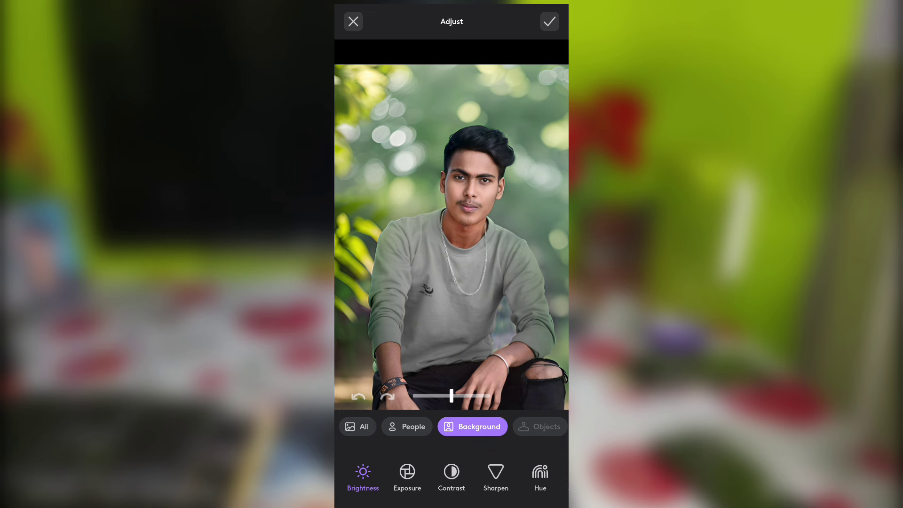
left_click(408, 475)
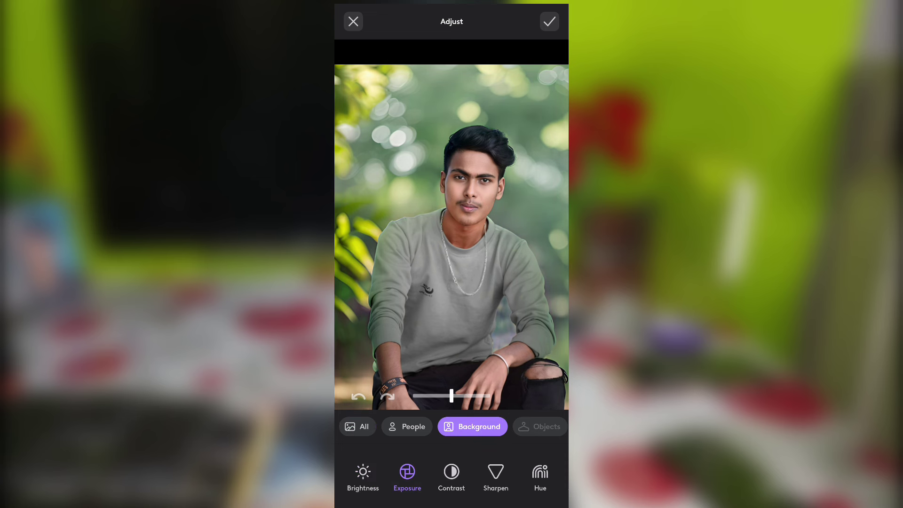
left_click_drag(451, 396, 467, 395)
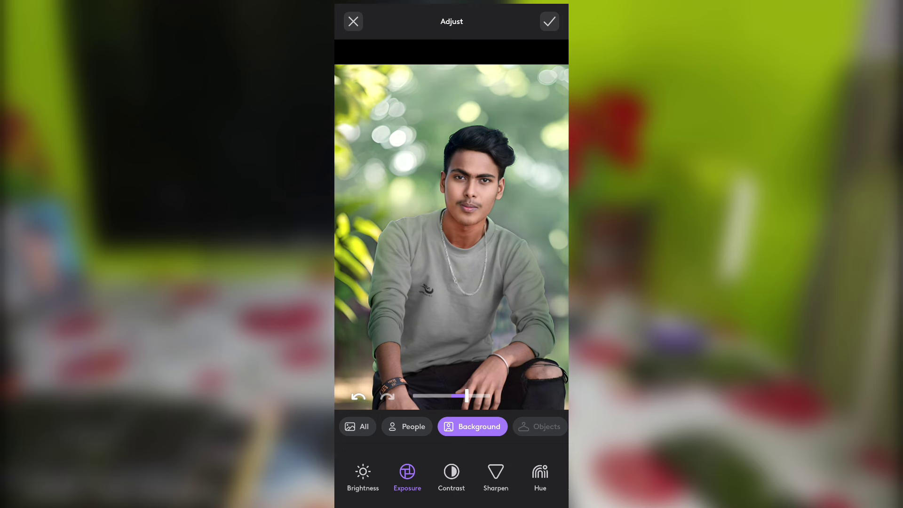
- Raise background contrast to 63, sharpen it to 100, and shift its hue
left_click(452, 475)
left_click_drag(451, 395, 480, 396)
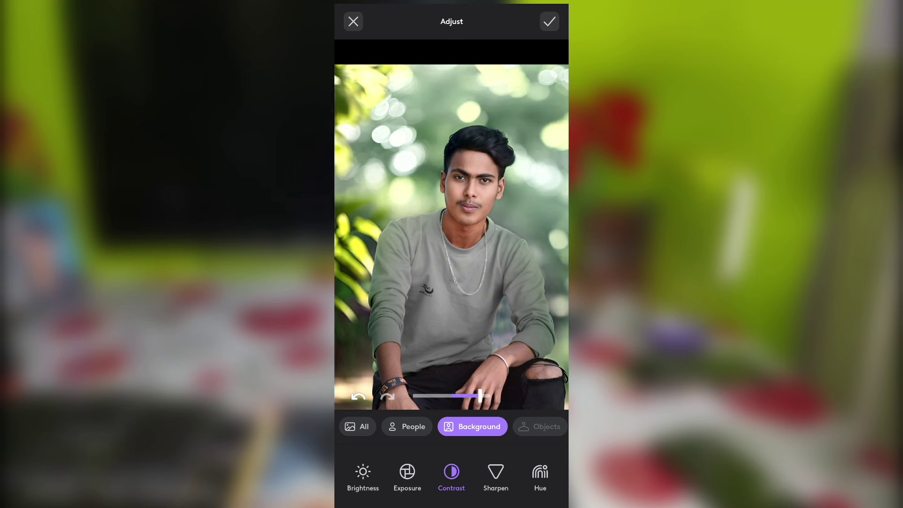
left_click(496, 476)
left_click_drag(413, 396, 490, 396)
left_click_drag(518, 475, 466, 475)
left_click(488, 475)
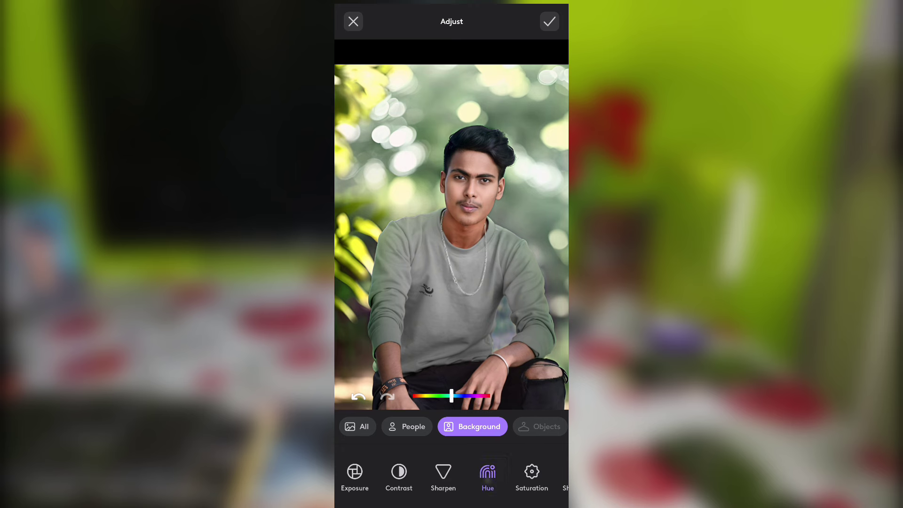
left_click_drag(448, 396, 461, 396)
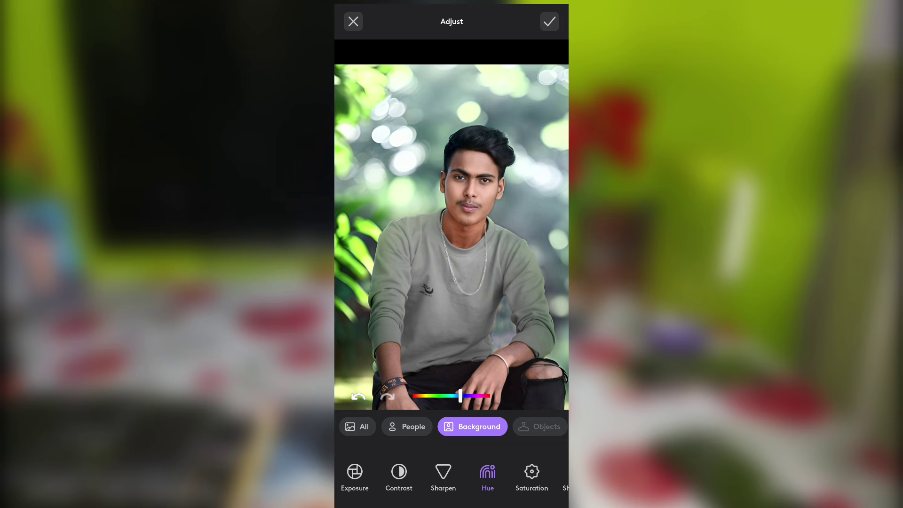
scroll(452, 477, "right", 2)
- Boost background saturation to 82 and set its shadows to 7
left_click(499, 475)
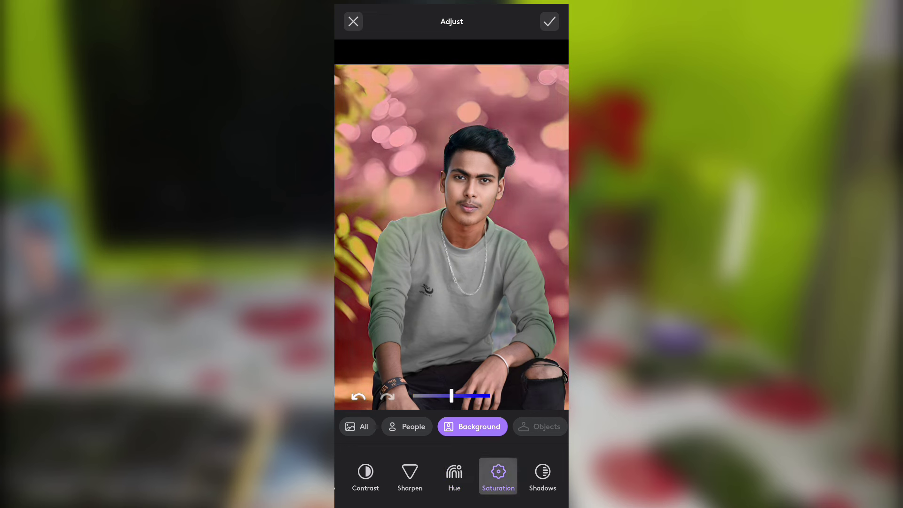
left_click_drag(464, 396, 484, 395)
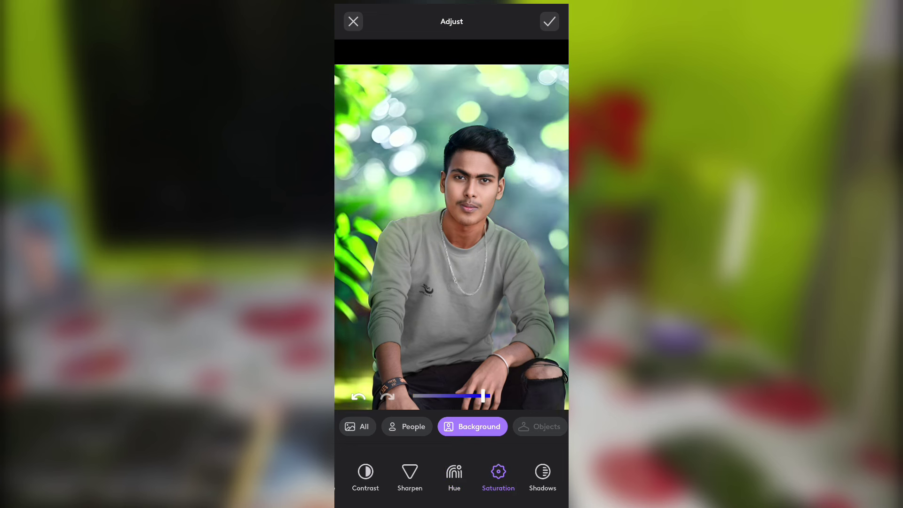
scroll(451, 477, "right", 4)
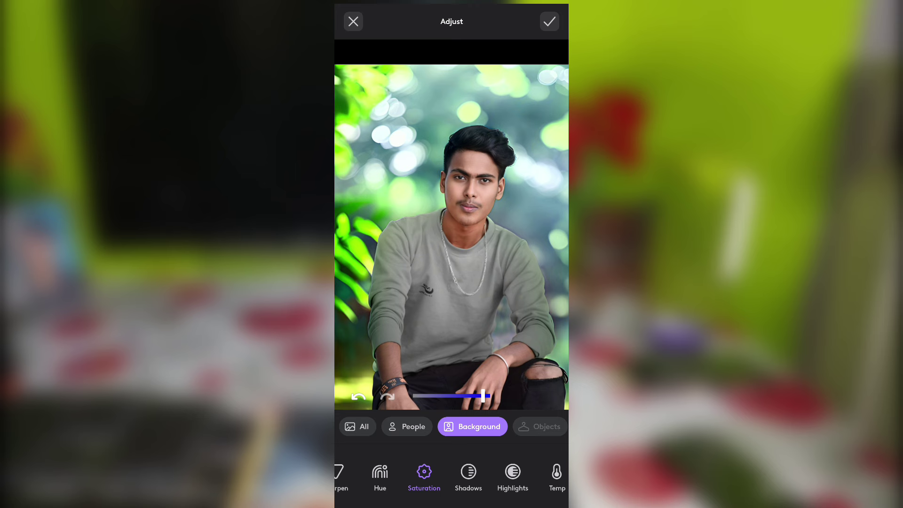
left_click(468, 475)
left_click_drag(452, 396, 443, 396)
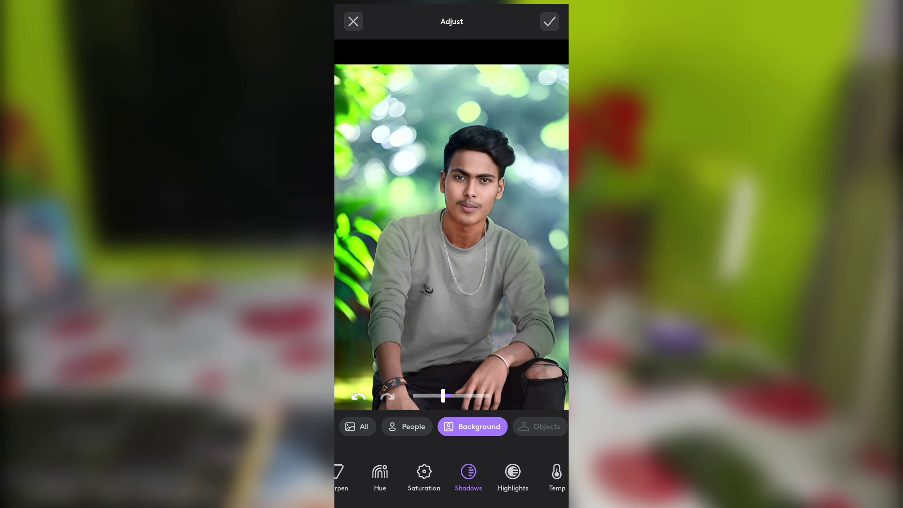
left_click_drag(513, 475, 472, 475)
- Raise the background highlights and cool its colour temperature
left_click(472, 475)
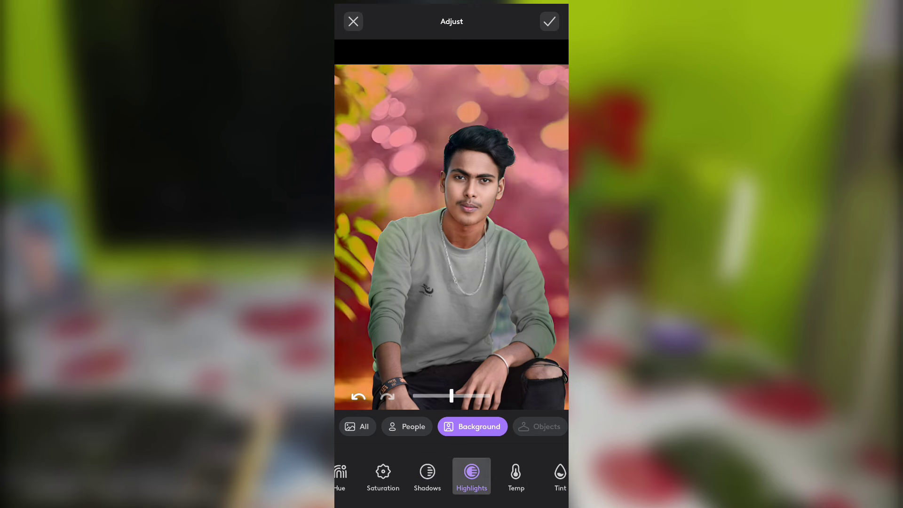
left_click_drag(451, 395, 470, 396)
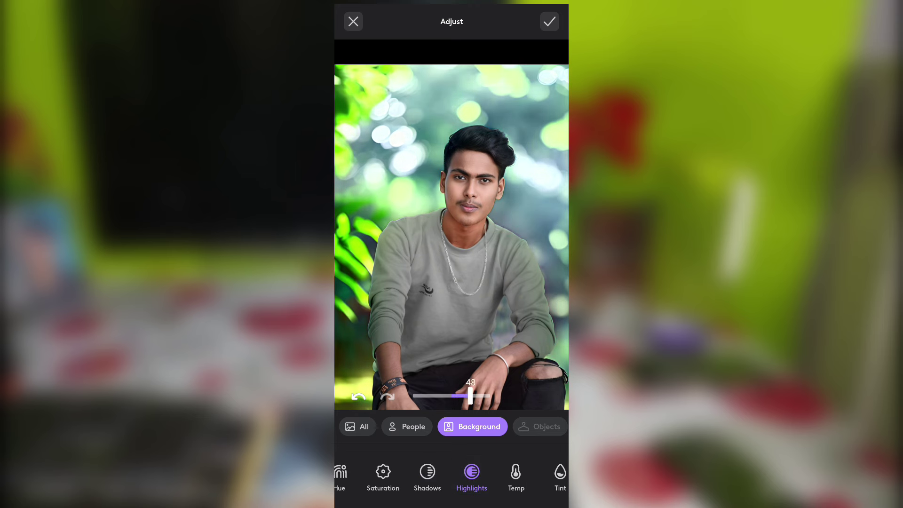
left_click_drag(494, 476, 448, 476)
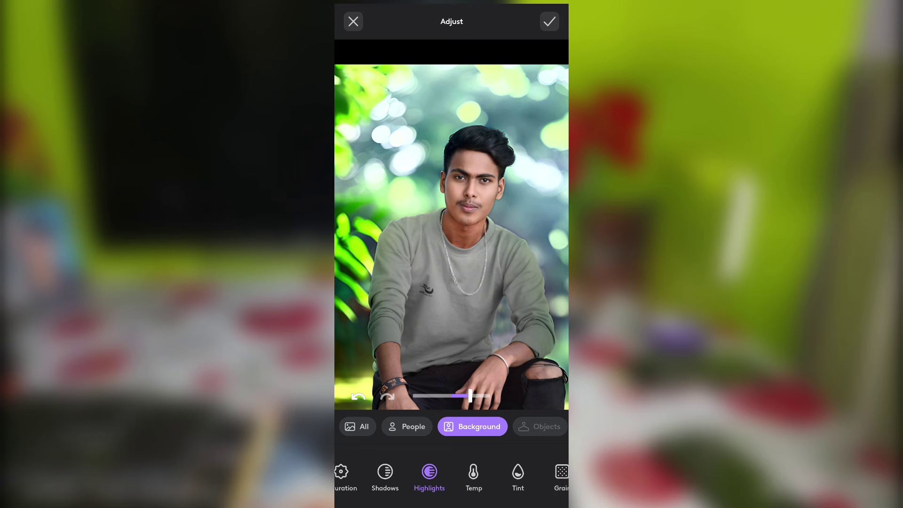
left_click(469, 475)
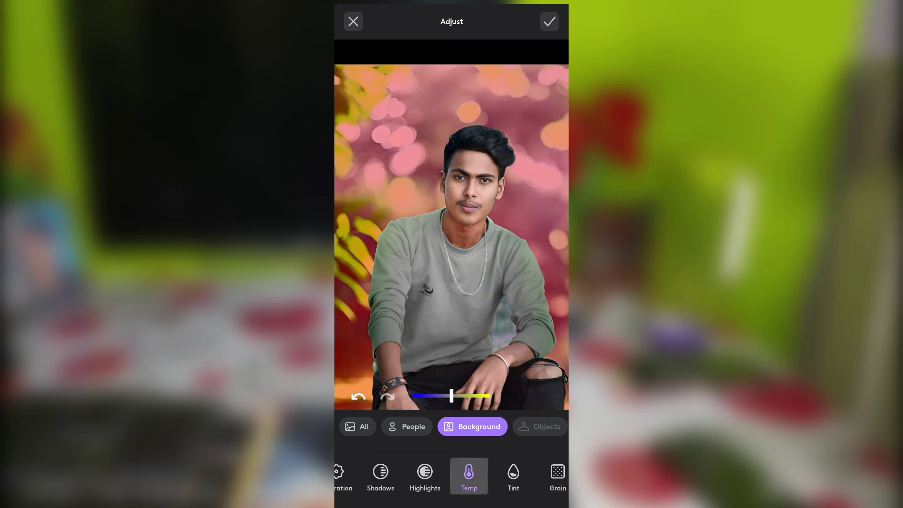
mouse_move(451, 396)
left_mouse_down()
mouse_move(432, 396)
mouse_move(444, 395)
left_mouse_up()
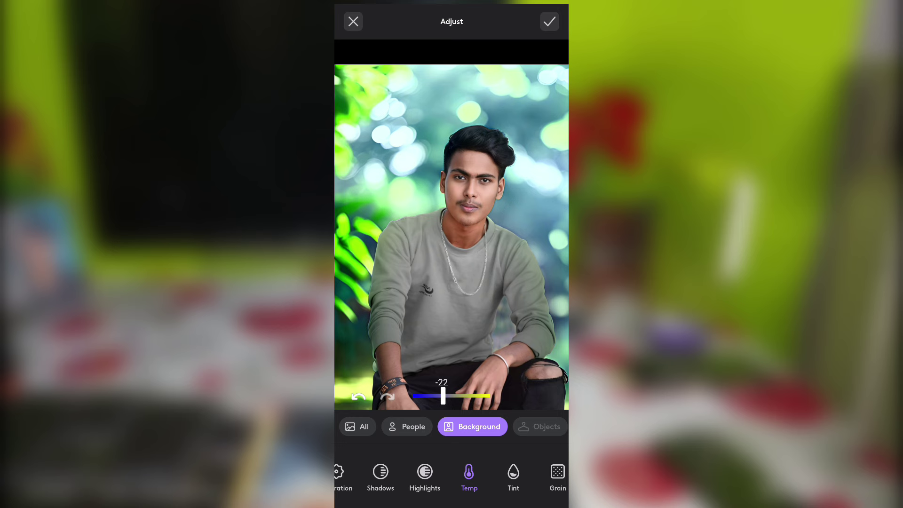
- Set background Fine to 100 and Structure to 10, then target the person
left_click_drag(518, 475, 367, 475)
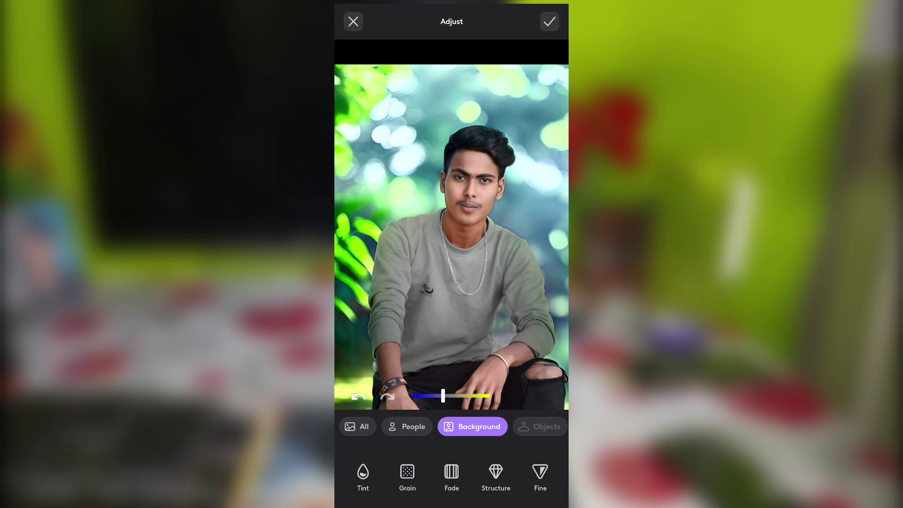
left_click(541, 473)
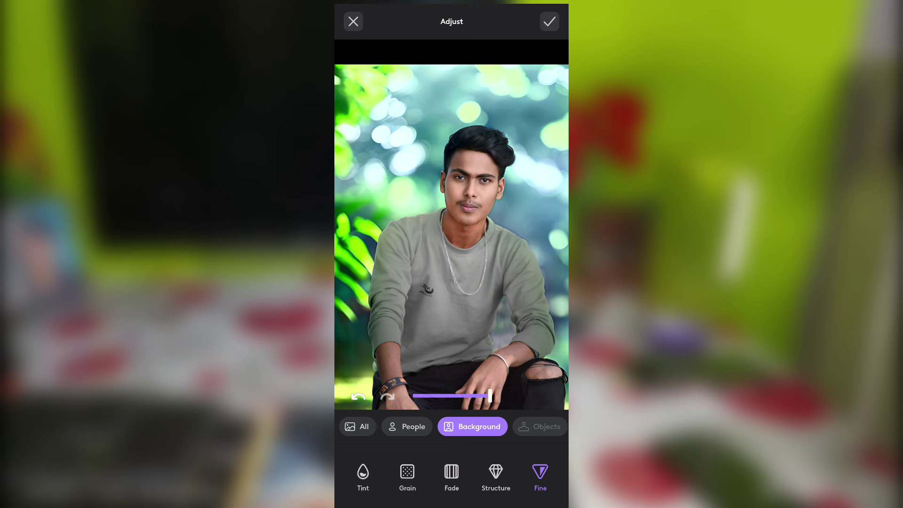
left_click(496, 473)
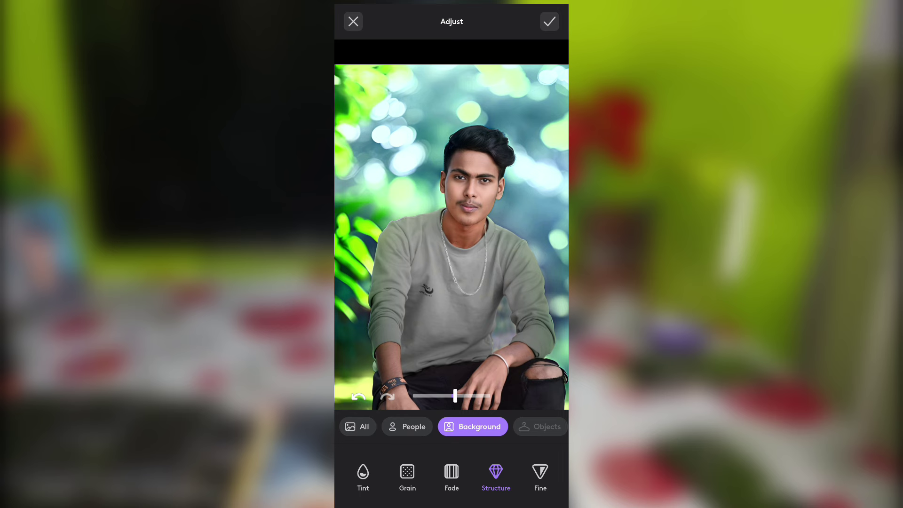
left_click(407, 426)
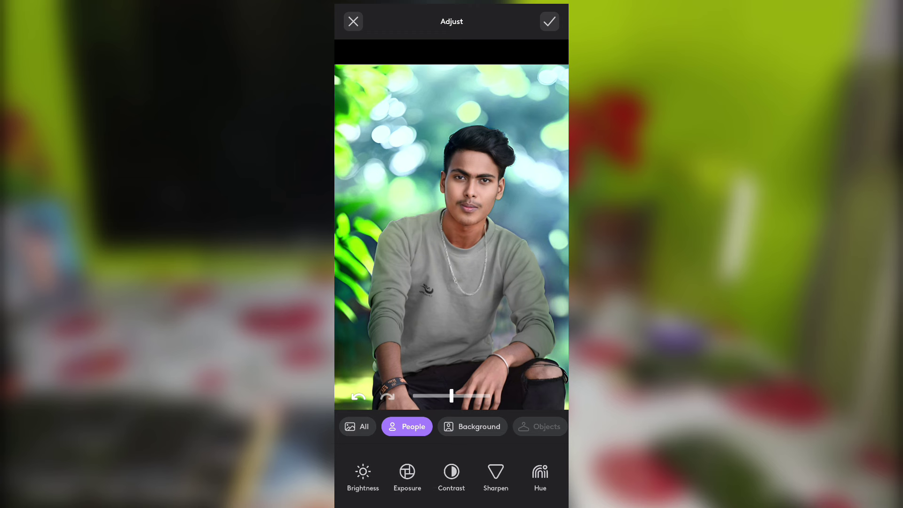
- Set the man's brightness to 17, fine-tune his exposure, and set contrast to 39
left_click(363, 475)
left_click_drag(452, 395, 458, 396)
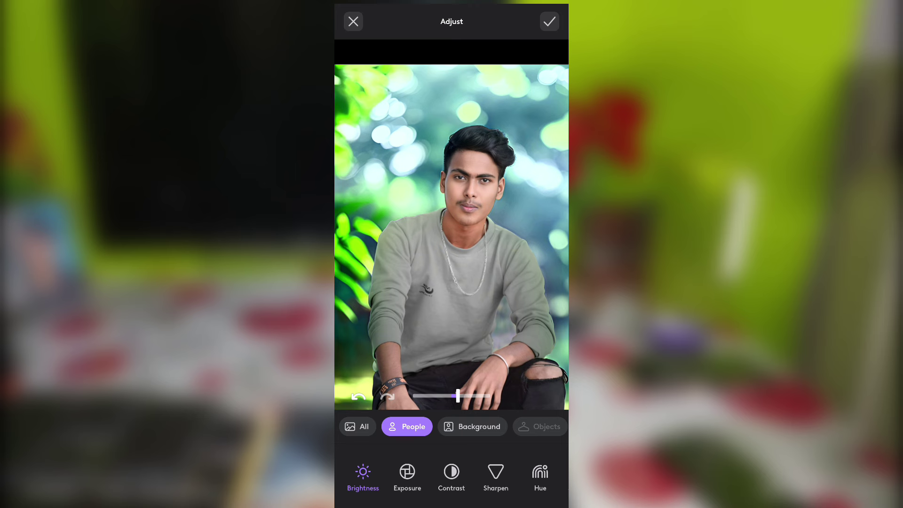
left_click(408, 476)
left_click_drag(451, 396, 460, 395)
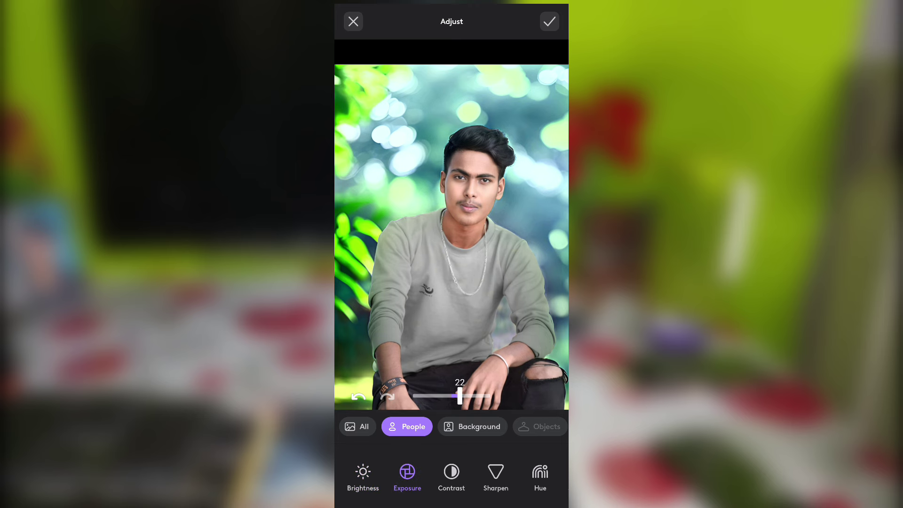
left_click(452, 476)
mouse_move(452, 396)
left_mouse_down()
mouse_move(467, 395)
mouse_move(445, 396)
left_mouse_up()
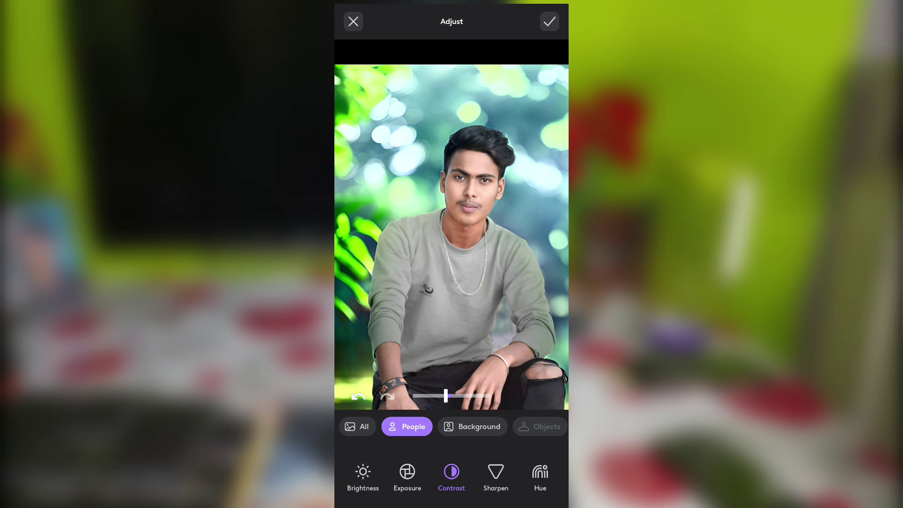
- Sharpen the man almost fully, adjust his hue, lower saturation to -15, and apply
left_click(496, 475)
left_click_drag(414, 395, 490, 396)
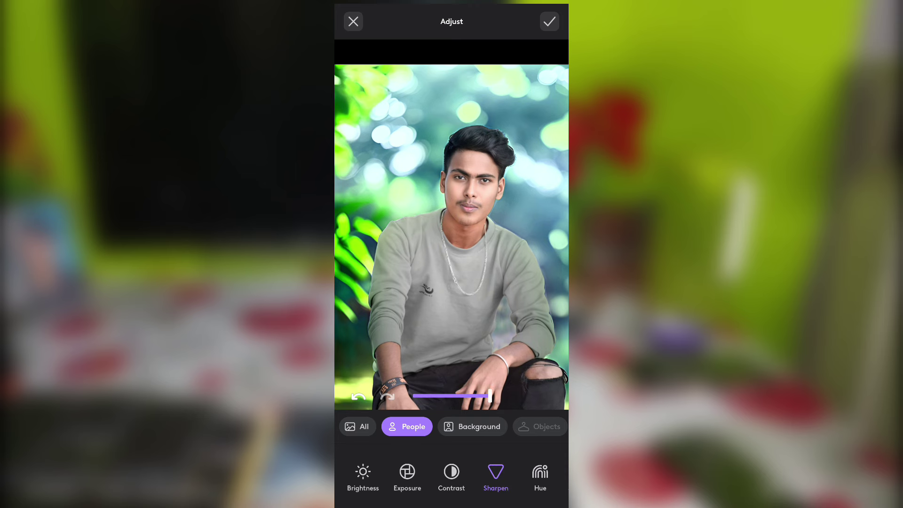
left_click_drag(518, 475, 446, 475)
left_click(469, 476)
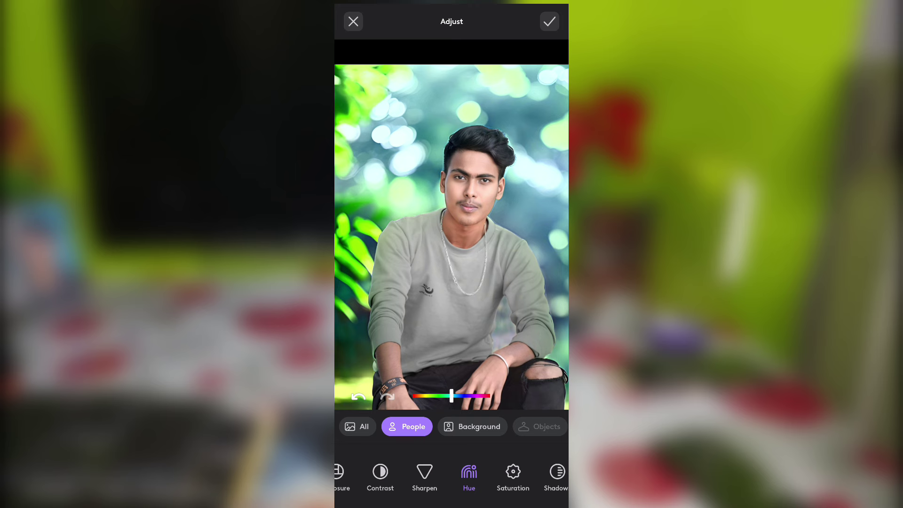
left_click(513, 475)
left_click_drag(452, 396, 446, 395)
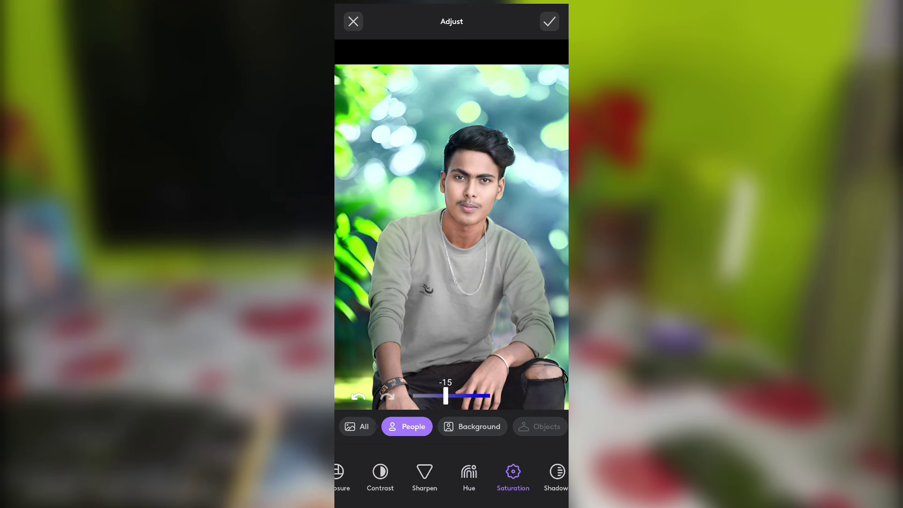
left_click_drag(400, 475, 541, 475)
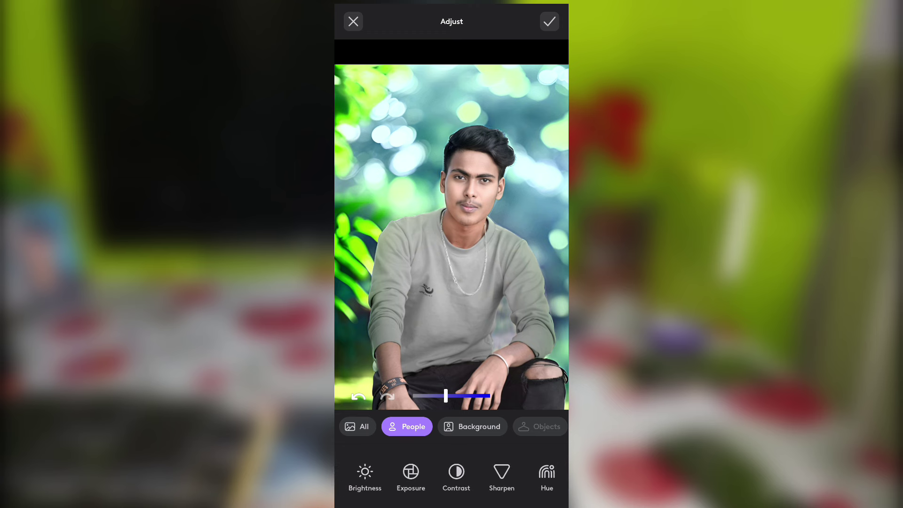
left_click(550, 21)
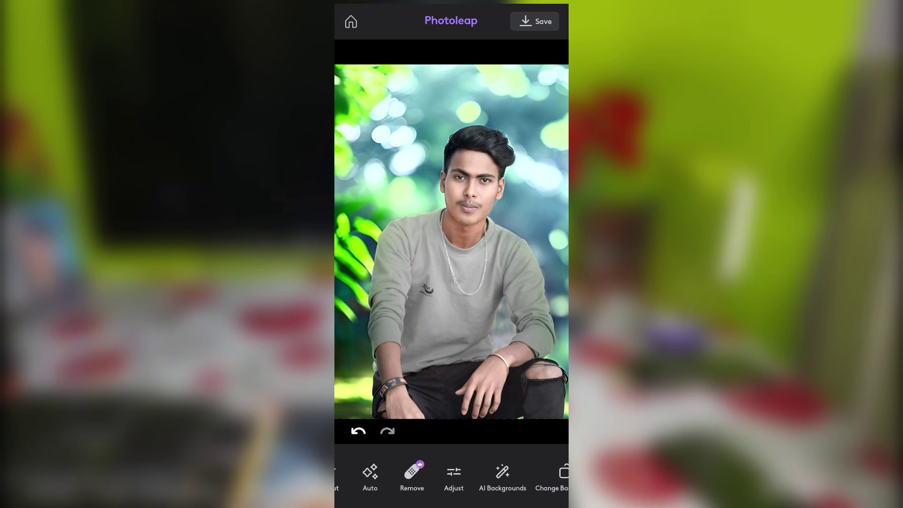
- Run Enhance on the portrait to add AI detail
left_click_drag(400, 475, 466, 475)
left_click_drag(541, 475, 353, 475)
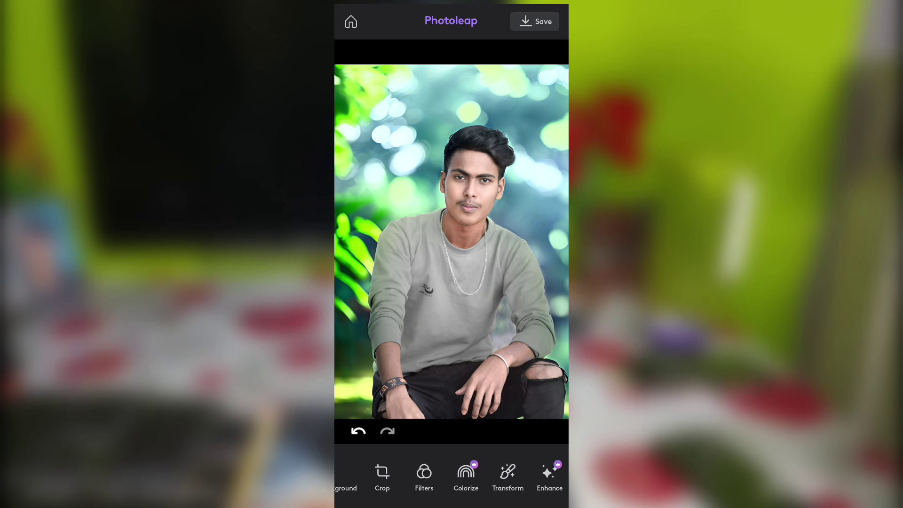
left_click(550, 473)
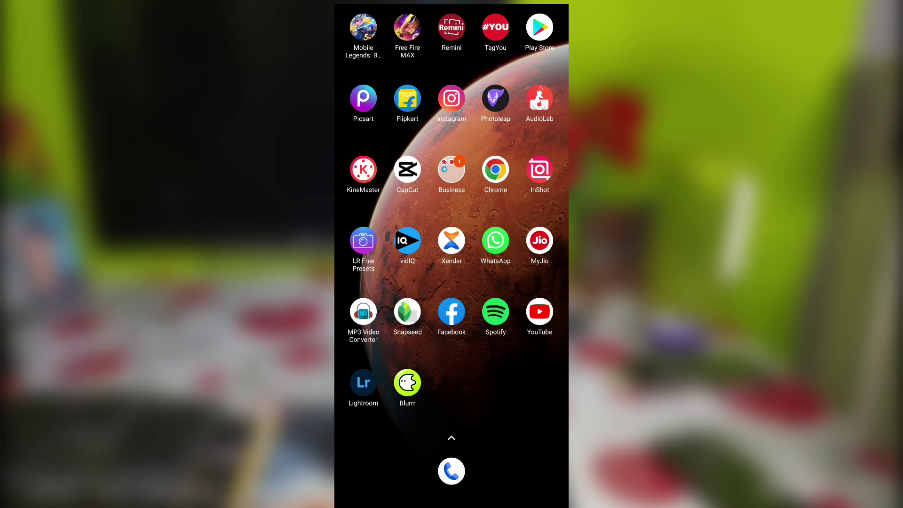
- Launch Lightroom from the home screen with the edited green-bokeh portrait
left_click(363, 382)
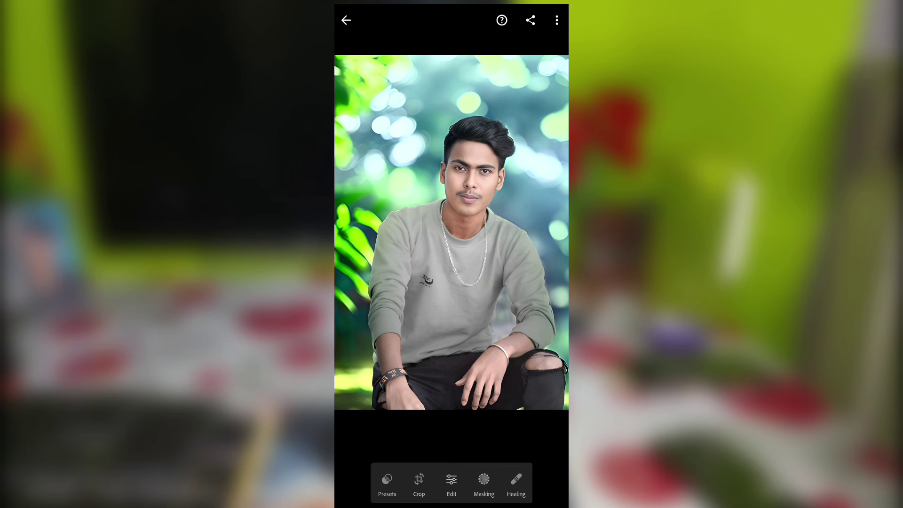
- In Color Mix, set the green channel to Hue +28 and Saturation +33
left_click(452, 483)
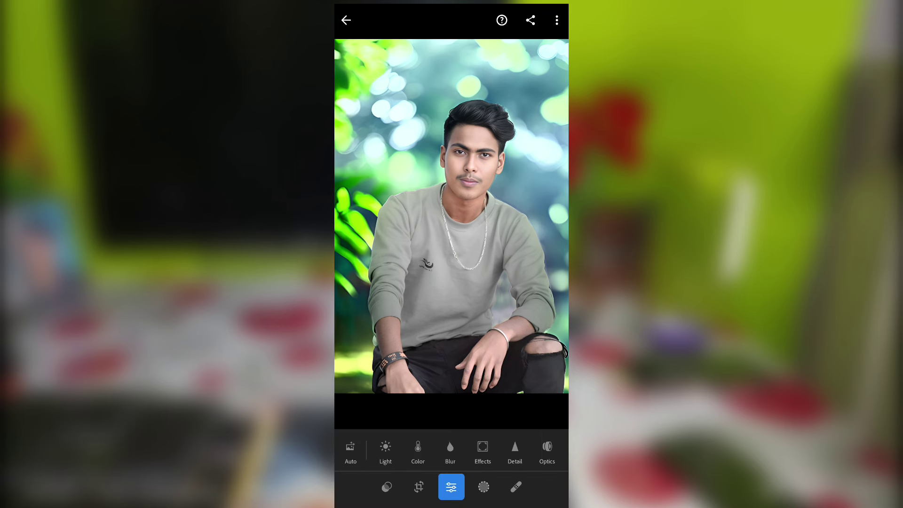
left_click(418, 451)
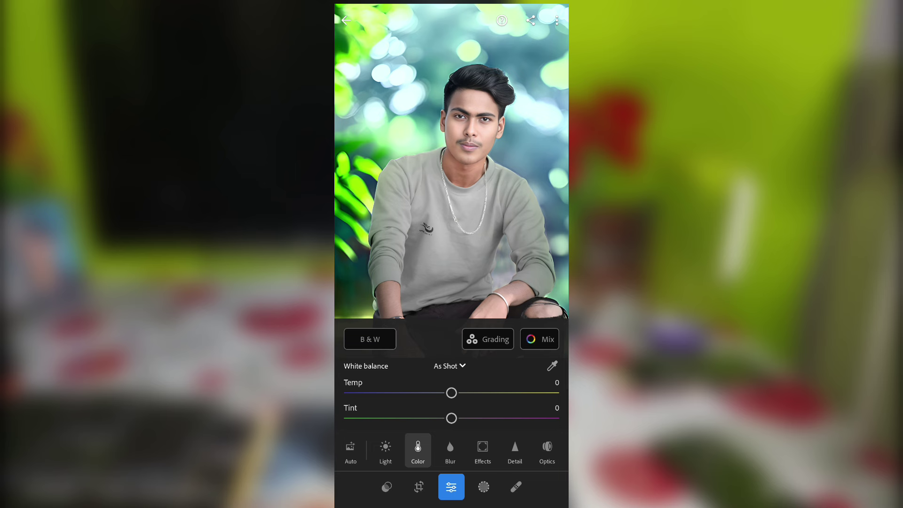
left_click(539, 339)
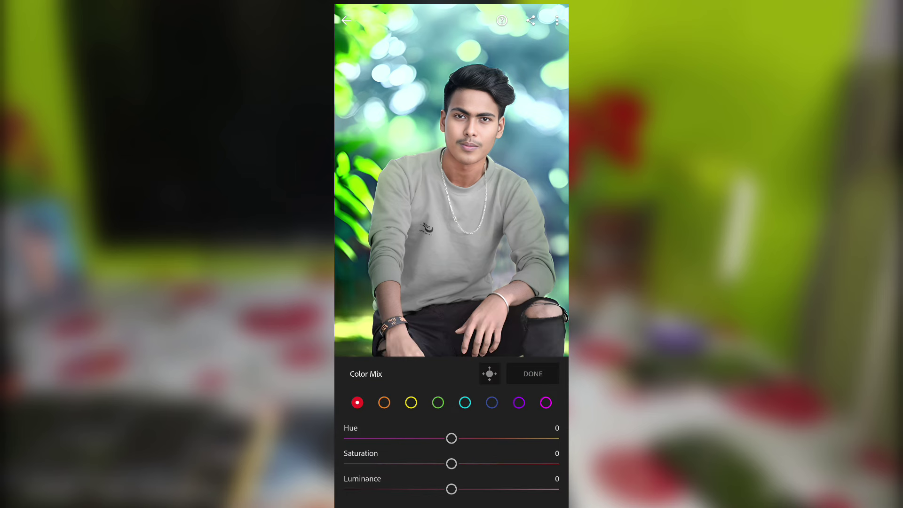
left_click(438, 403)
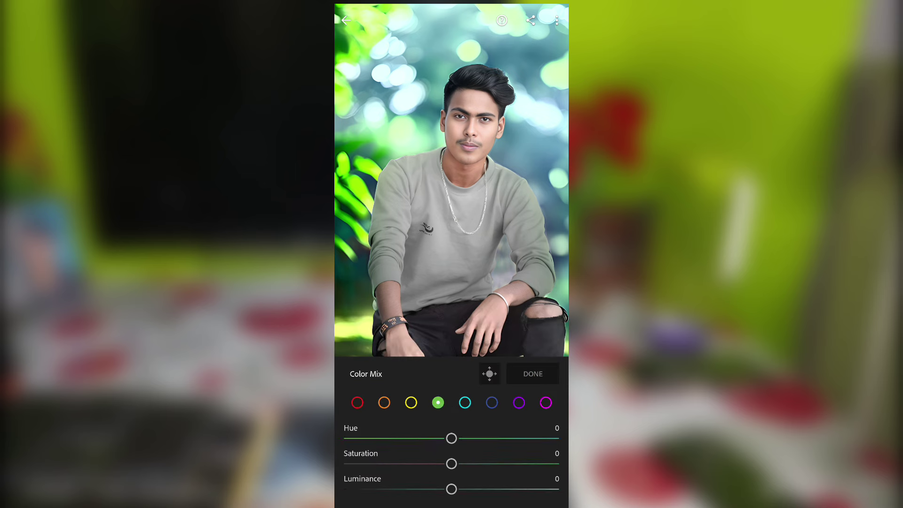
mouse_move(451, 439)
left_mouse_down()
mouse_move(481, 439)
mouse_move(485, 464)
left_mouse_up()
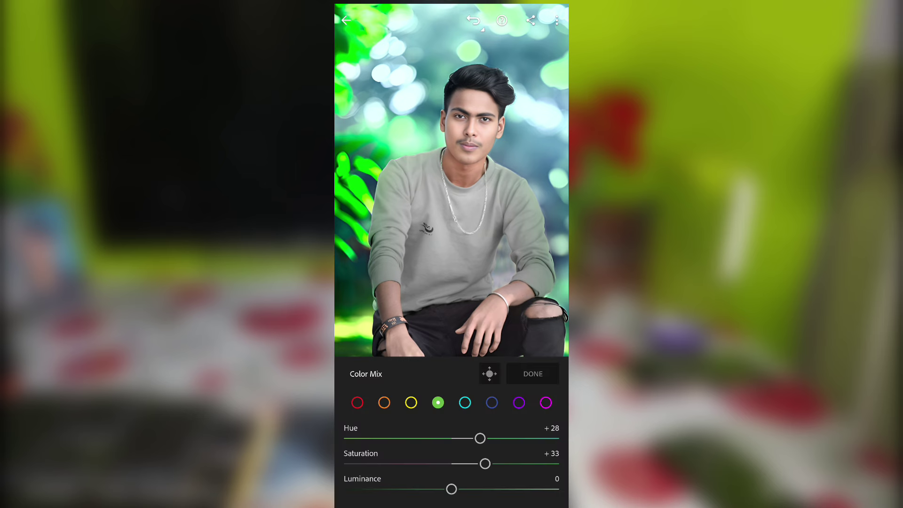
- Shift the yellow hue to +41 and desaturate the yellows to -42
left_click(412, 402)
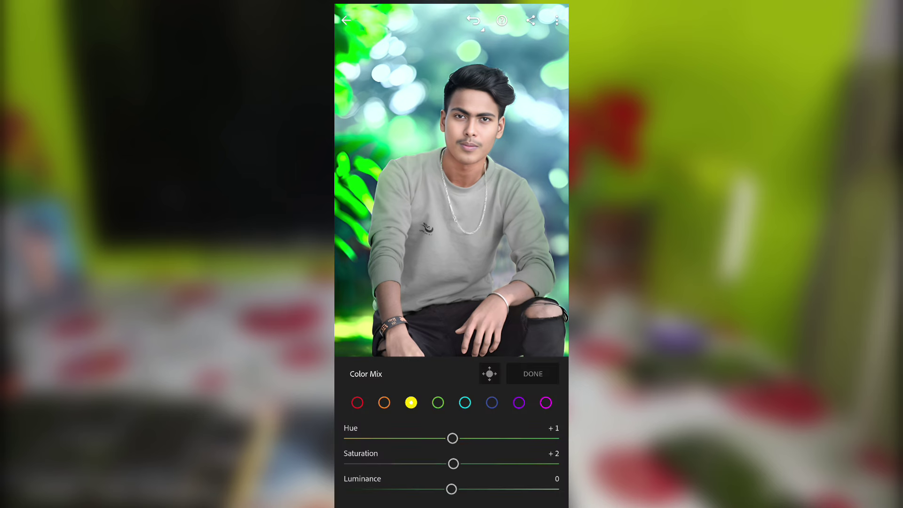
left_click_drag(451, 438, 494, 438)
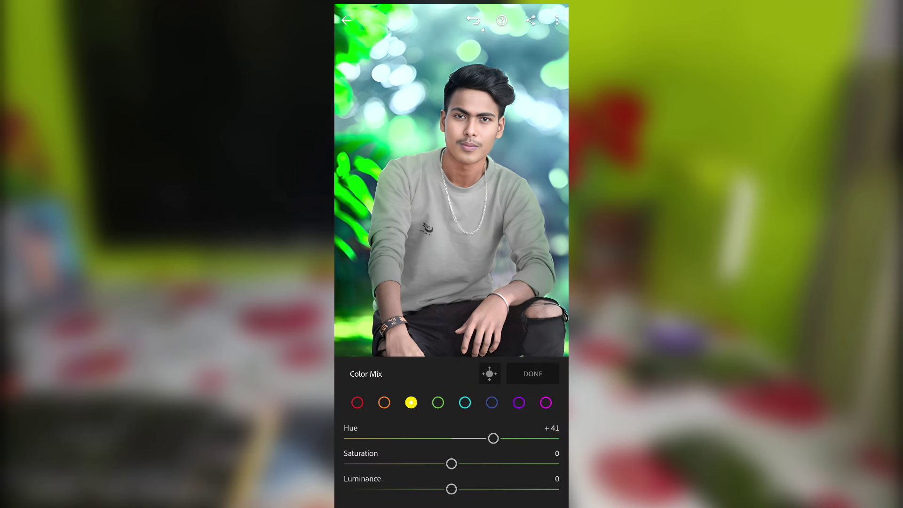
mouse_move(452, 464)
left_mouse_down()
mouse_move(401, 464)
mouse_move(411, 464)
left_mouse_up()
- Set orange to Saturation -19, Luminance +18 and red to Saturation +19, Luminance -10
left_click(384, 403)
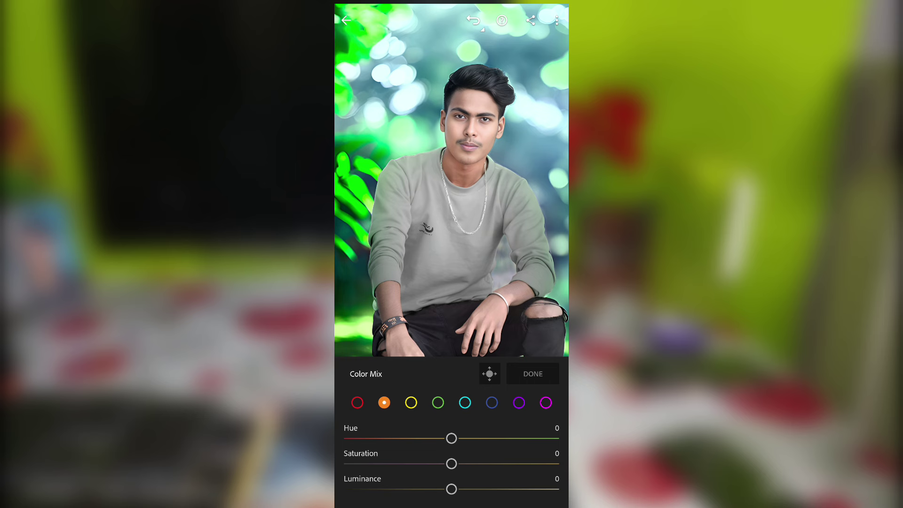
mouse_move(451, 464)
left_mouse_down()
mouse_move(432, 464)
mouse_move(465, 490)
left_mouse_up()
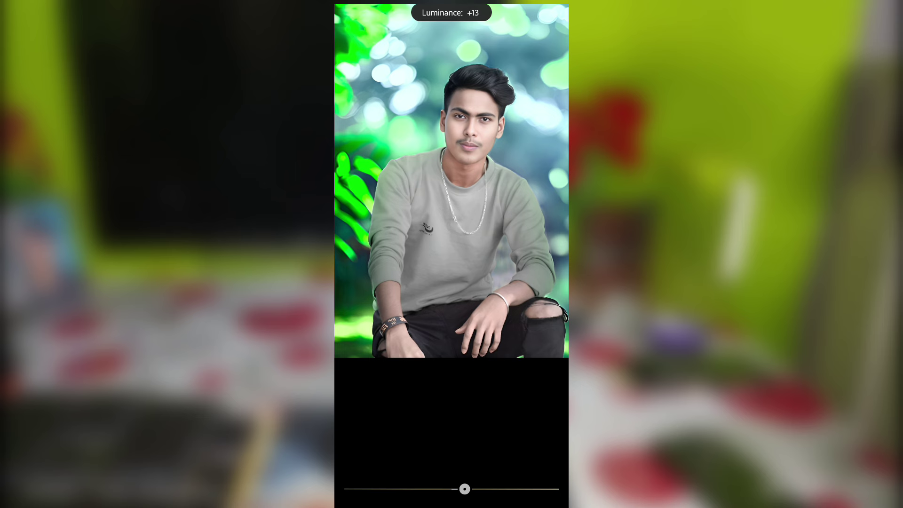
left_click_drag(465, 489, 470, 490)
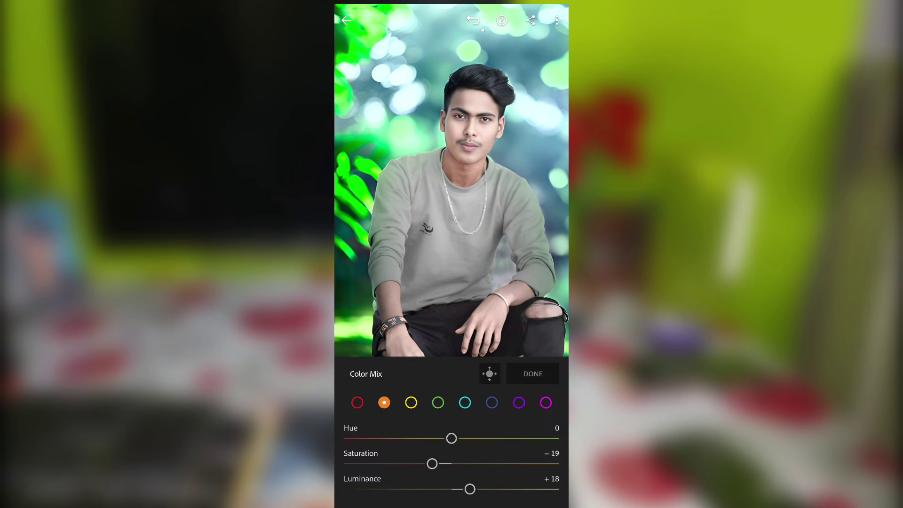
left_click(357, 402)
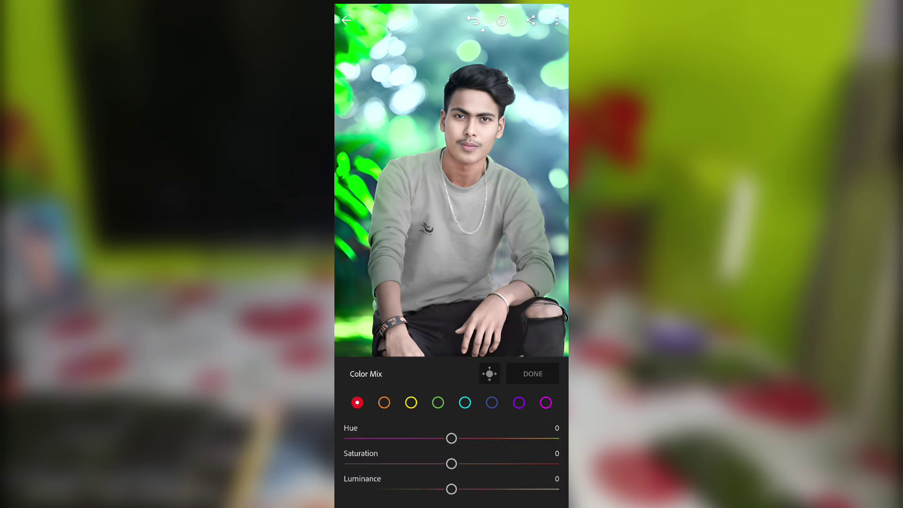
mouse_move(452, 463)
left_mouse_down()
mouse_move(471, 464)
mouse_move(442, 489)
left_mouse_up()
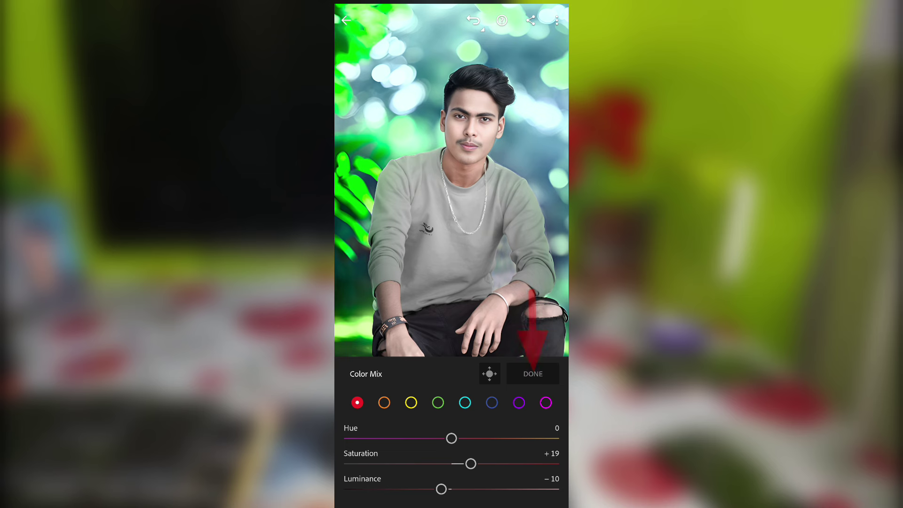
left_click(533, 374)
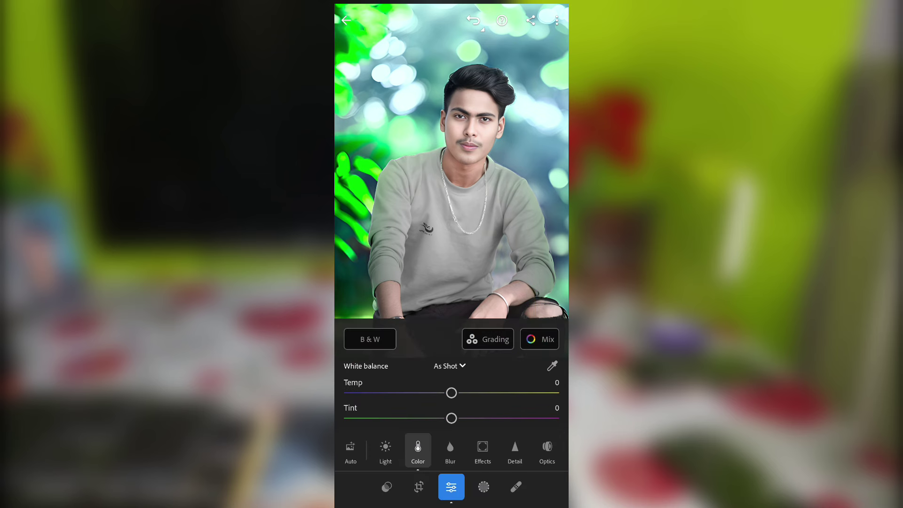
- Save the edits, return to the gallery and scroll to the pink-robed portrait
left_click(346, 20)
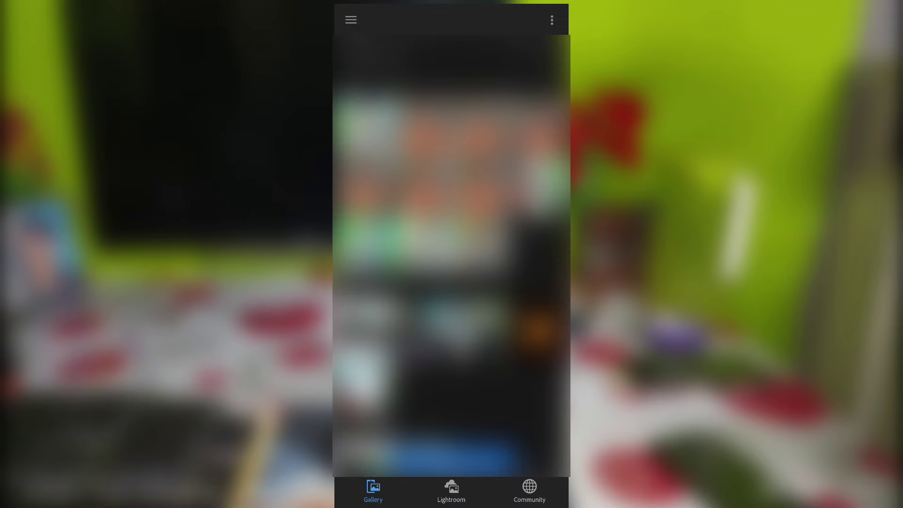
scroll(451, 255, "down", 3)
scroll(452, 254, "down", 3)
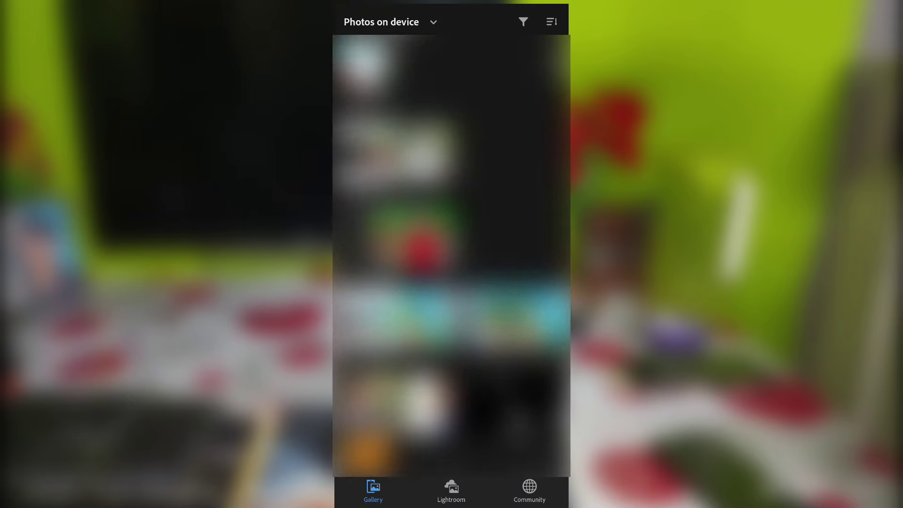
scroll(452, 255, "down", 3)
scroll(452, 254, "down", 3)
scroll(451, 254, "down", 3)
scroll(452, 254, "down", 3)
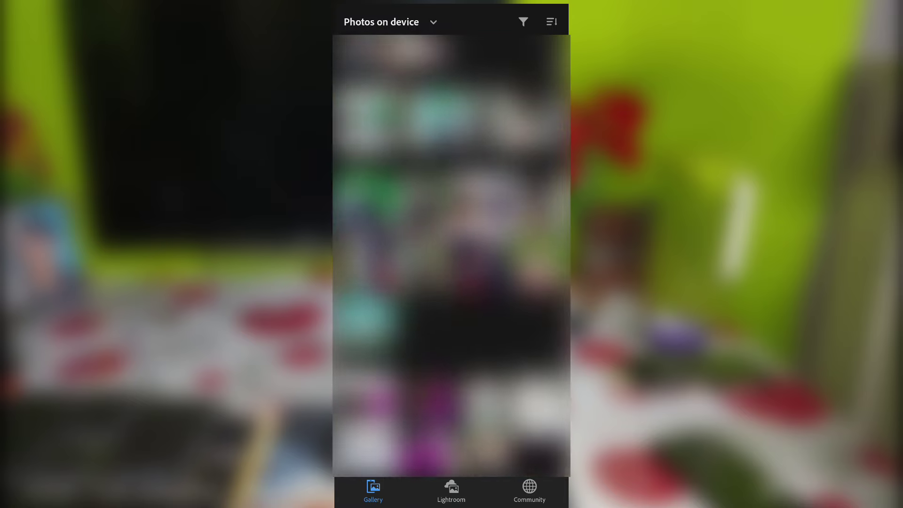
scroll(452, 254, "down", 3)
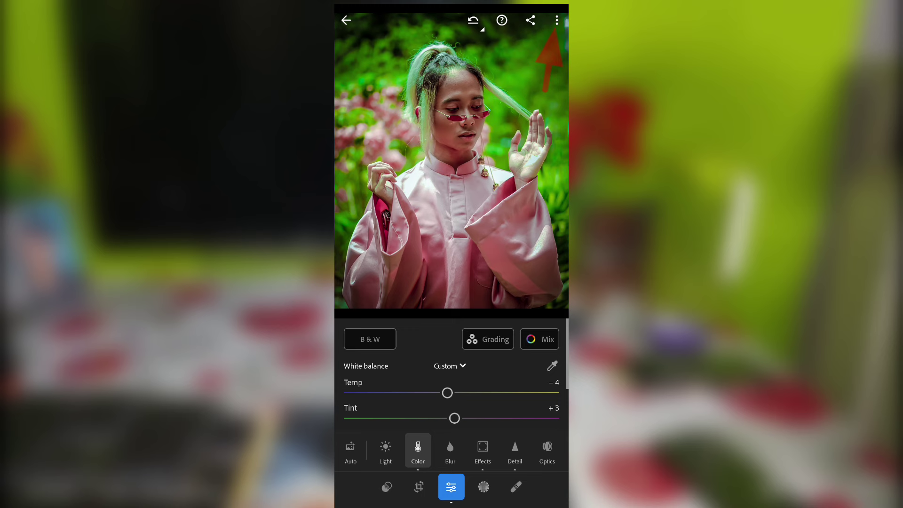
- Copy the pink portrait's Light, Color, Effects, Detail and Optics settings
left_click(557, 20)
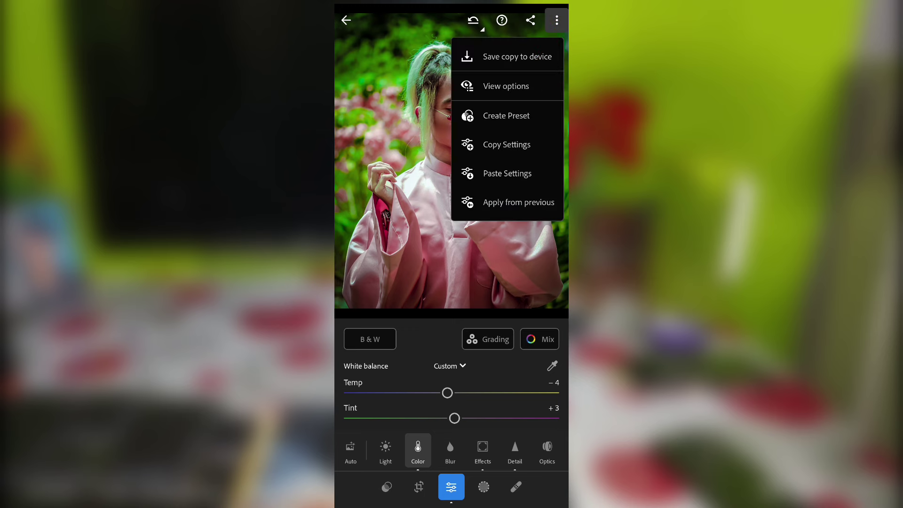
left_click(507, 145)
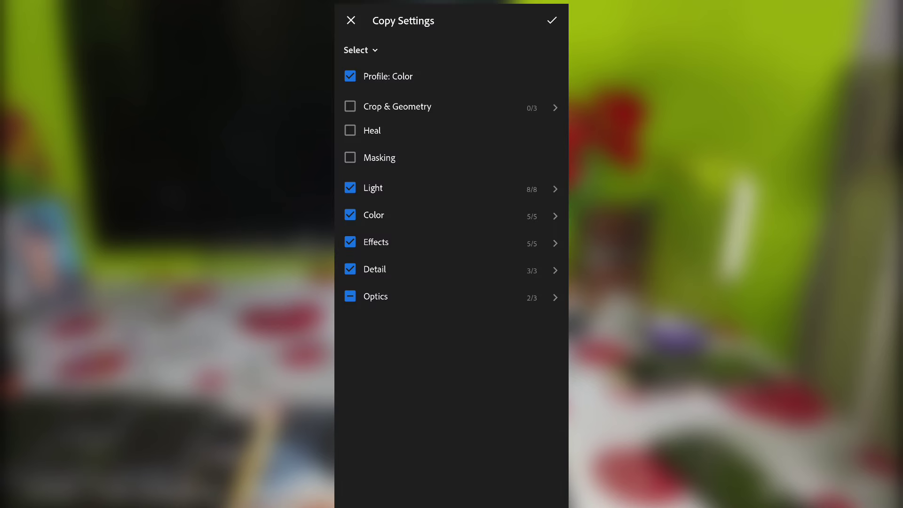
left_click(552, 21)
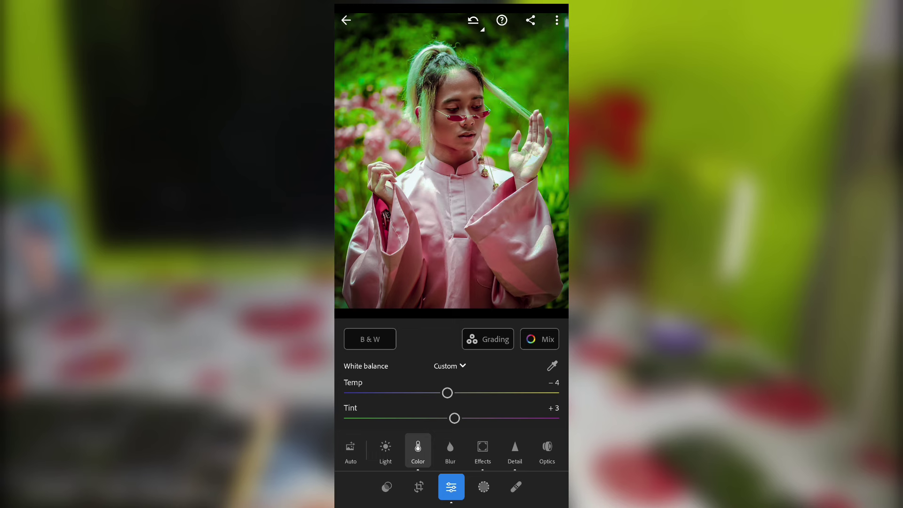
left_click(346, 20)
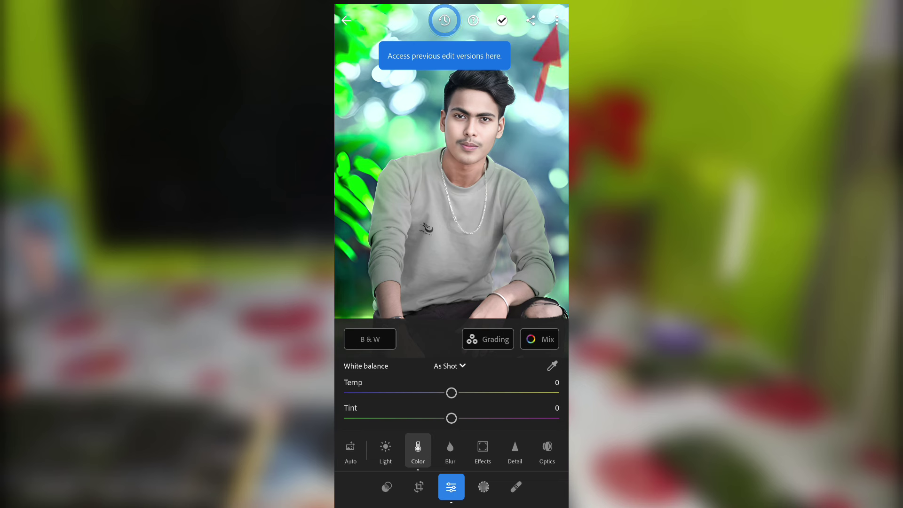
- Paste the pink portrait's copied settings onto the seated man's portrait
left_click(556, 20)
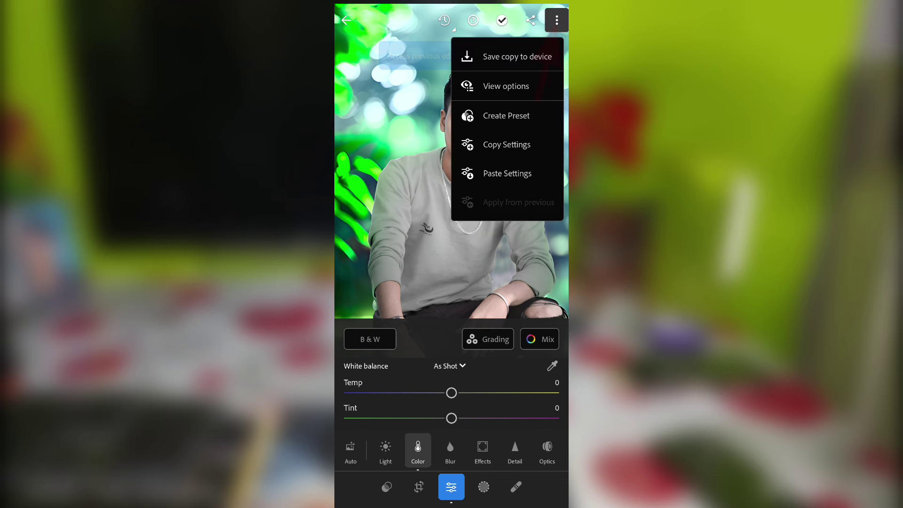
left_click(507, 173)
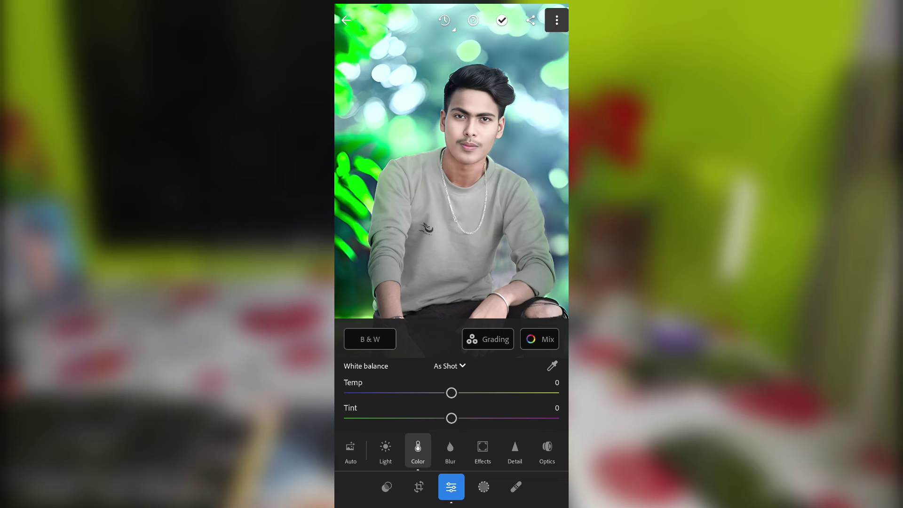